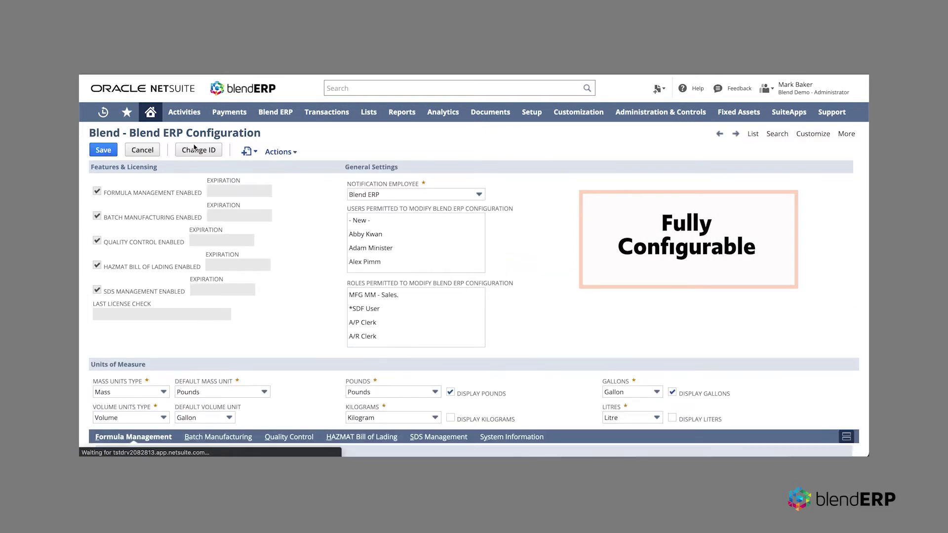
{"action": "scroll", "coordinate": [408, 348], "scroll_direction": "down", "scroll_amount": 2}
View the Quality Control configuration settings in Blend ERP Configuration.
{"action": "left_click", "coordinate": [292, 371]}
{"action": "scroll", "coordinate": [407, 387], "scroll_direction": "down", "scroll_amount": 5}
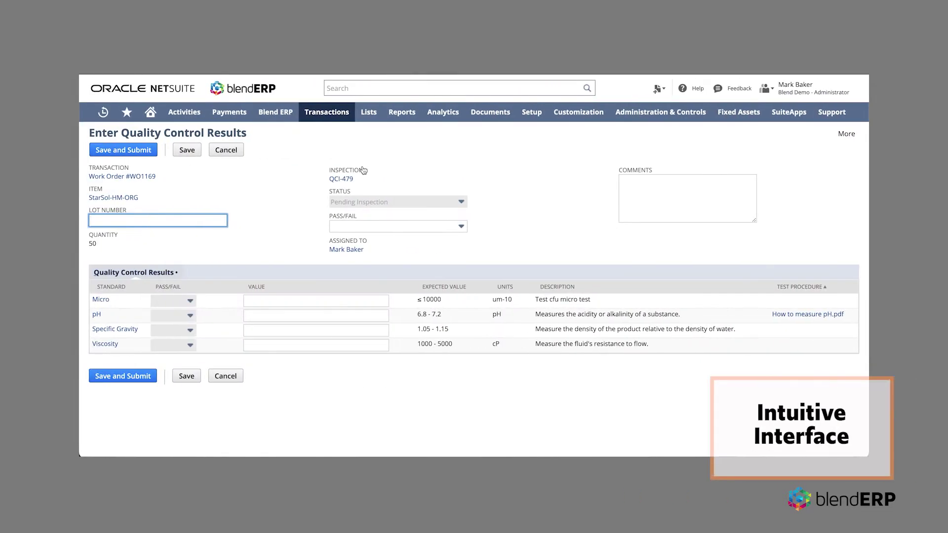
Enter Micro 500, pH 7.1, Specific Gravity 1.1, Viscosity 1200, then save and submit.
{"action": "left_click", "coordinate": [295, 303]}
{"action": "type", "text": "500"}
{"action": "key", "text": "Tab"}
{"action": "type", "text": "7.1"}
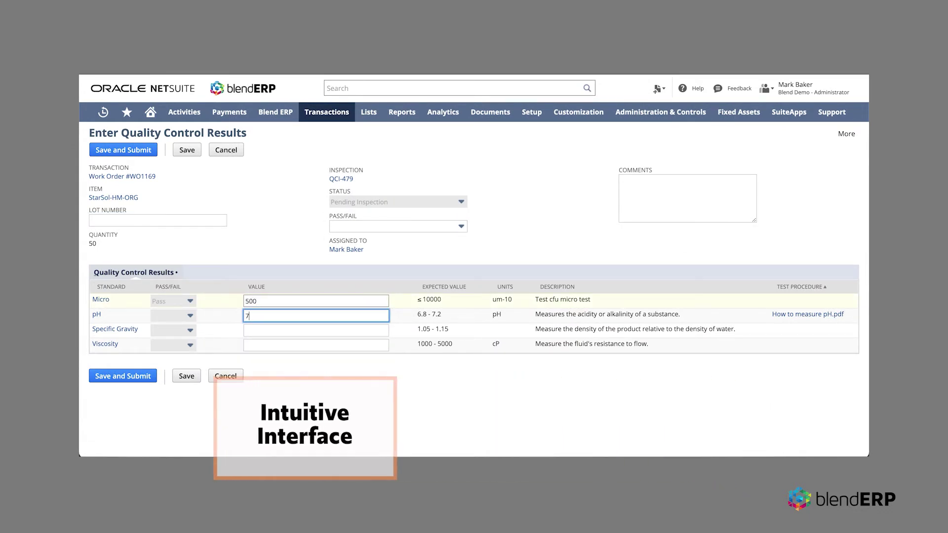
{"action": "key", "text": "Tab"}
{"action": "type", "text": "1.1"}
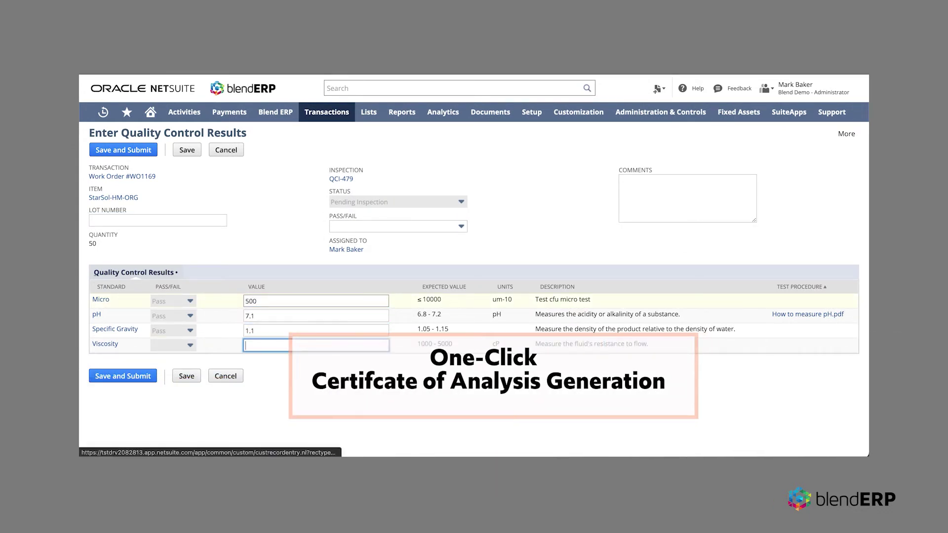
{"action": "left_click", "coordinate": [131, 150]}
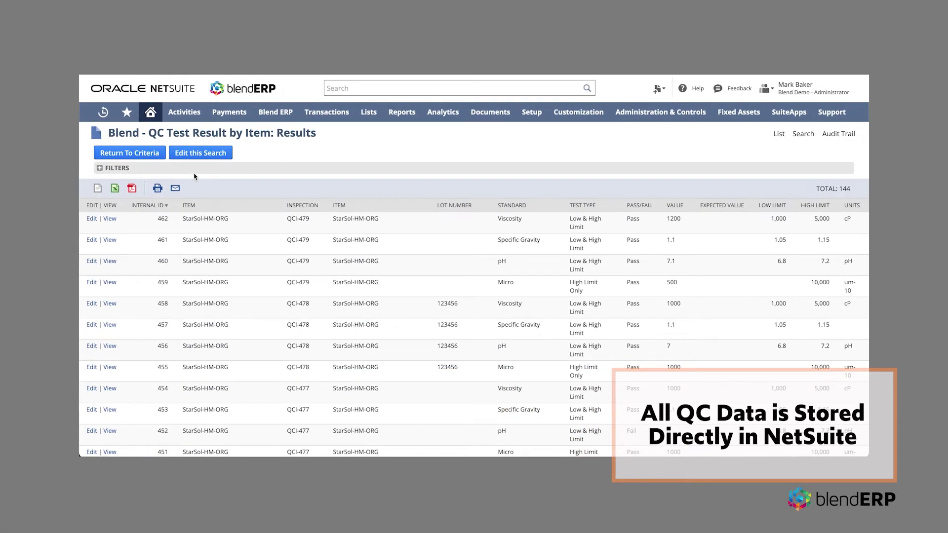
Export the Blend - QC Test Result by Item results to Excel.
{"action": "left_click", "coordinate": [115, 190]}
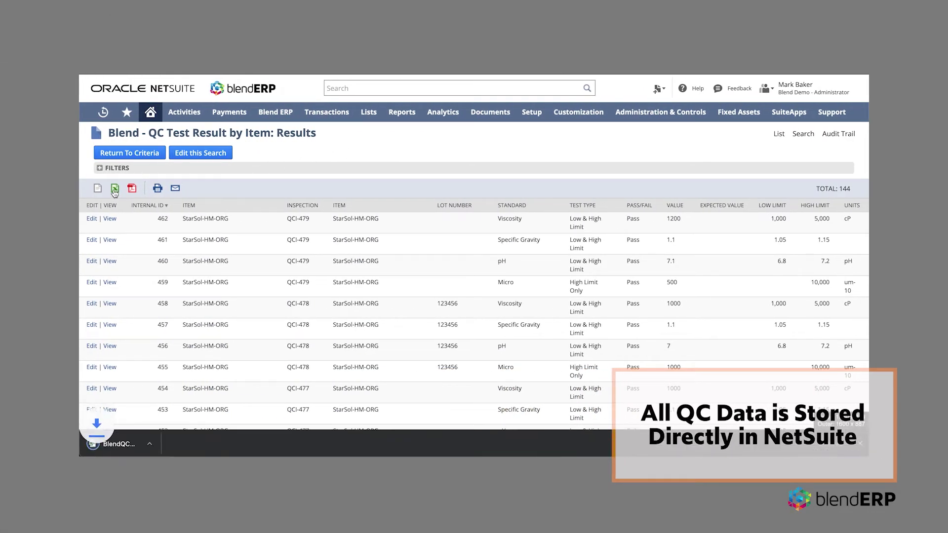